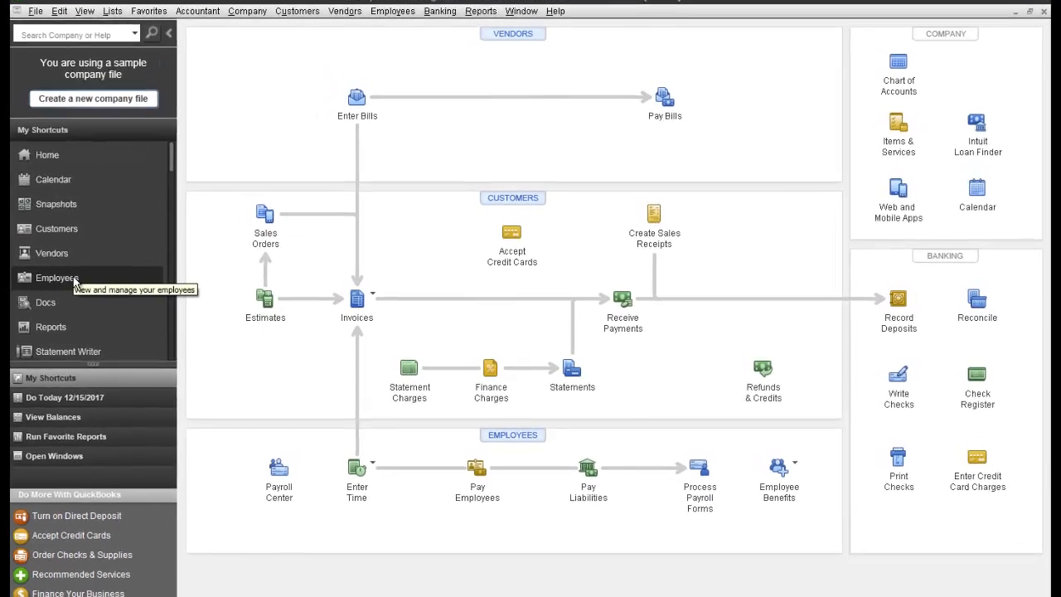
# Open the Employee Center showing the company's three active employees and their details
pyautogui.click(73, 277)
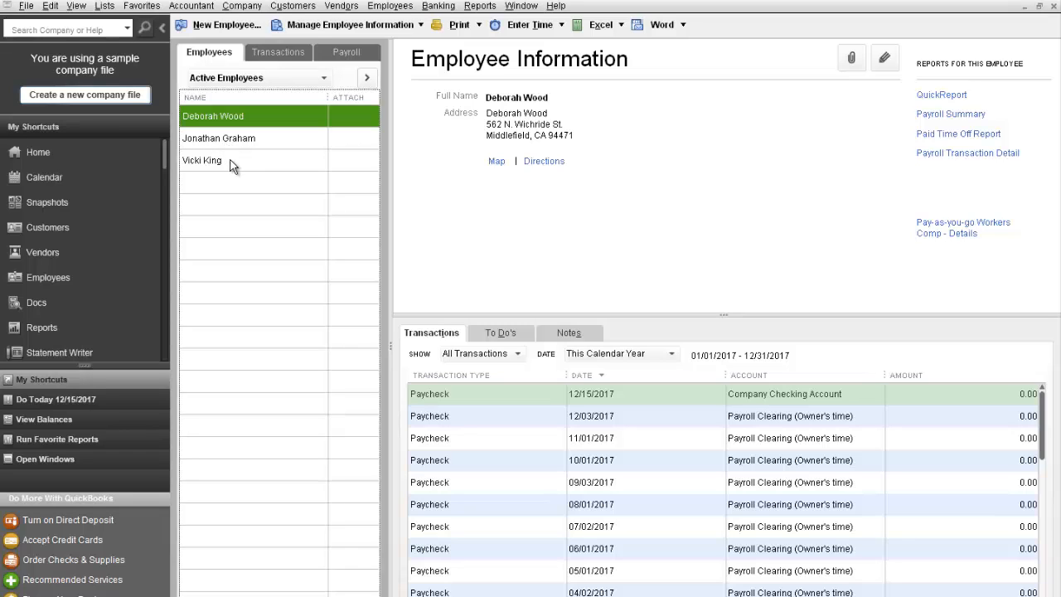
pyautogui.click(319, 82)
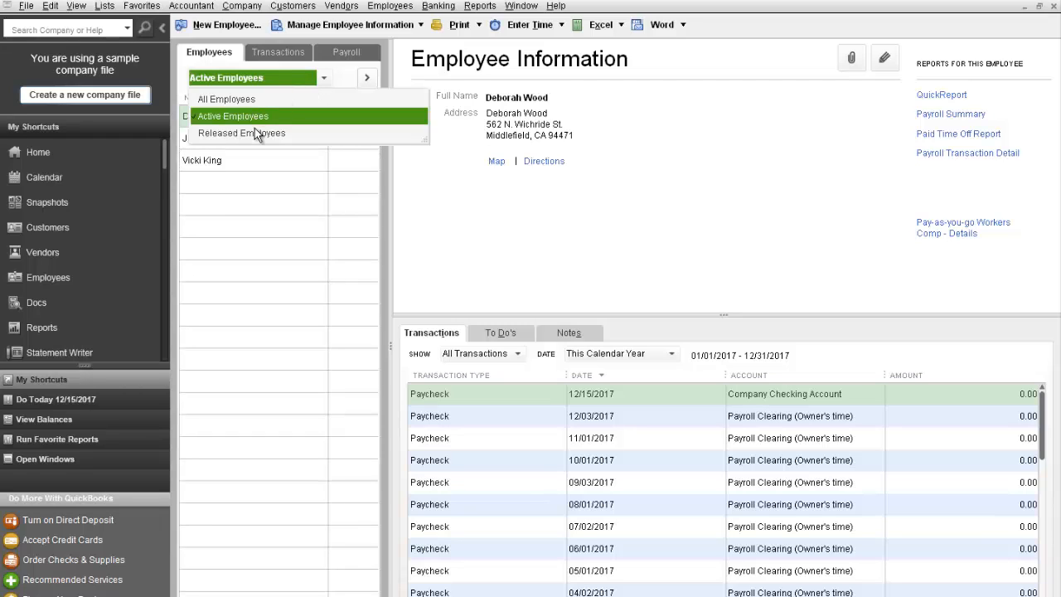
pyautogui.click(564, 214)
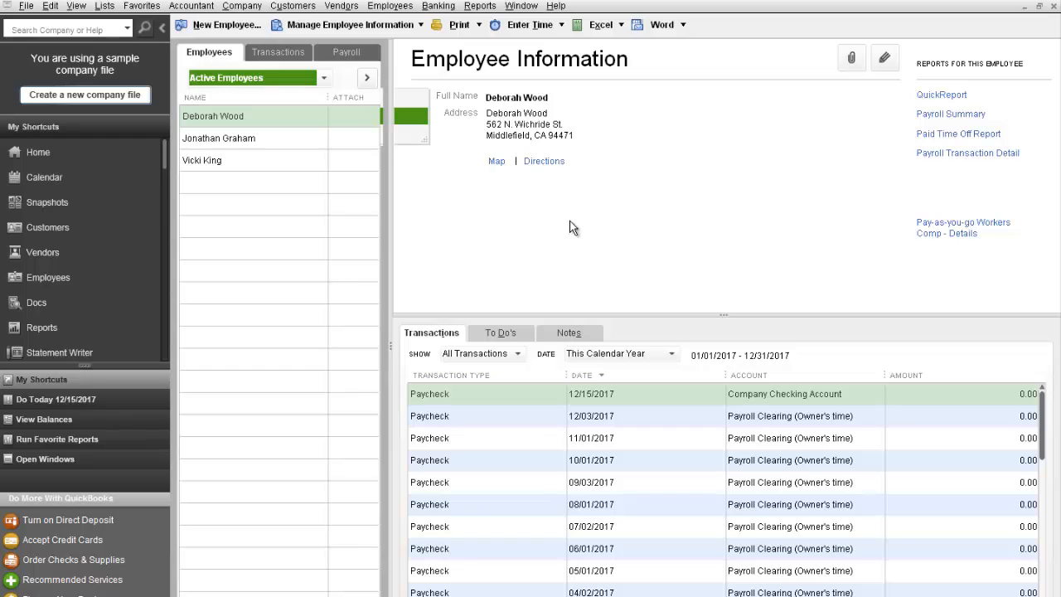
# Start a new employee with title Mr, the employee's first and last name, and the name printed on checks
pyautogui.click(229, 26)
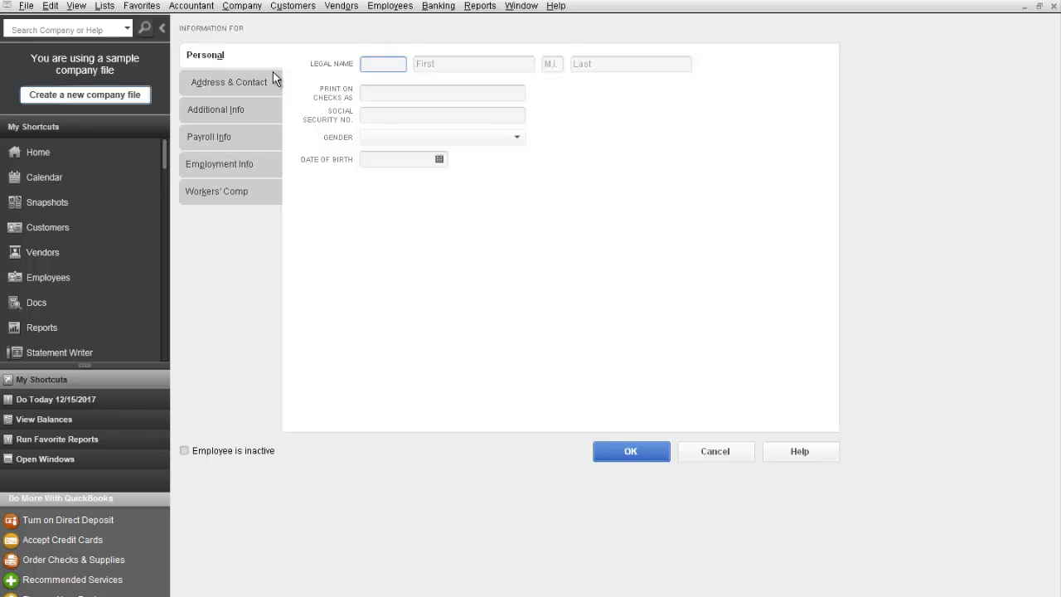
pyautogui.write('Mr')
pyautogui.press('Tab')
pyautogui.write('John')
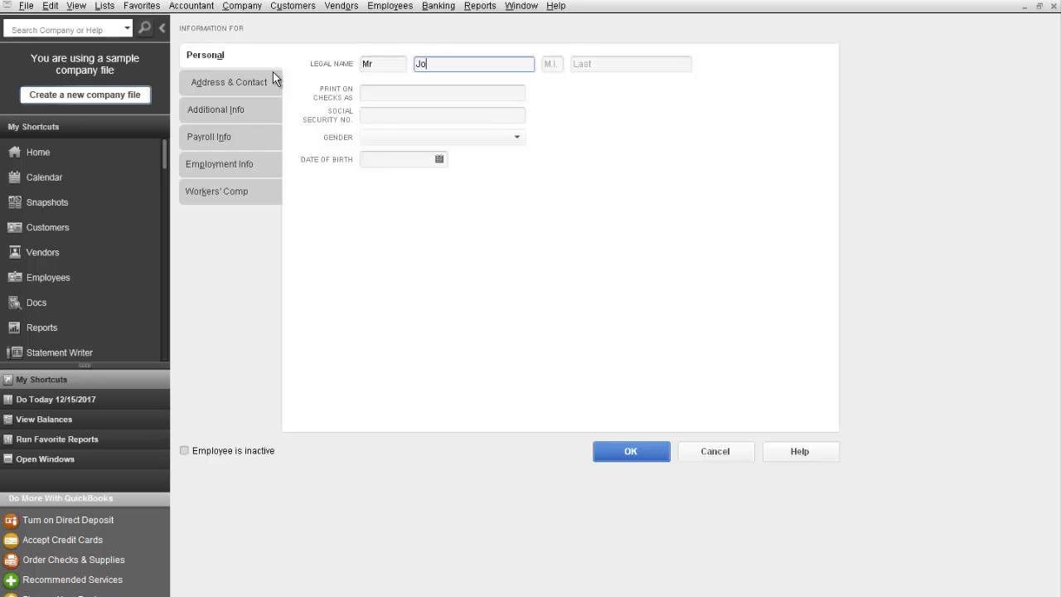
pyautogui.press('Tab')
pyautogui.press('Tab')
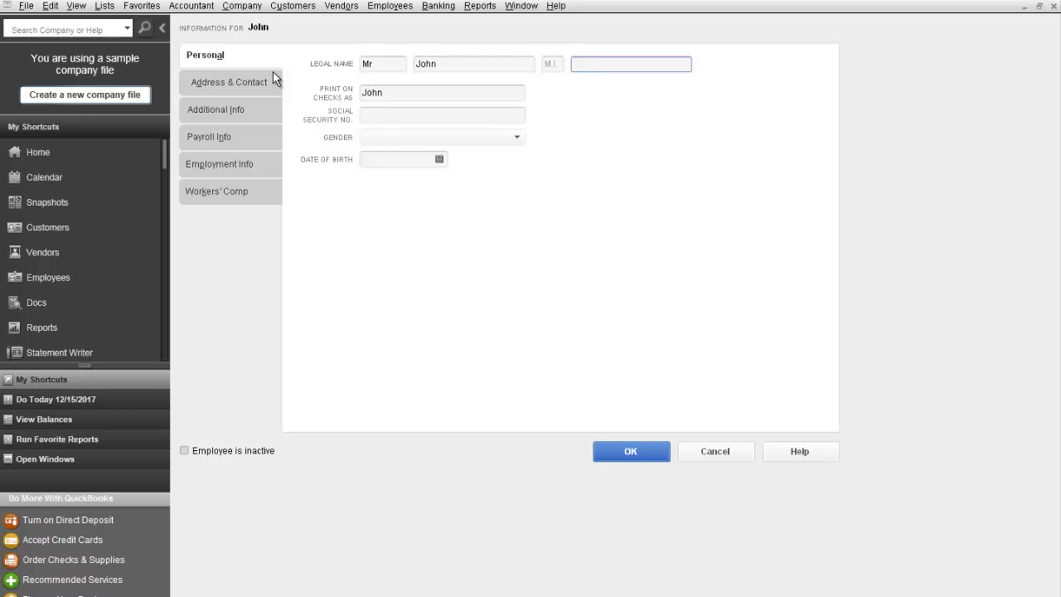
pyautogui.write('Doe')
pyautogui.press('Tab')
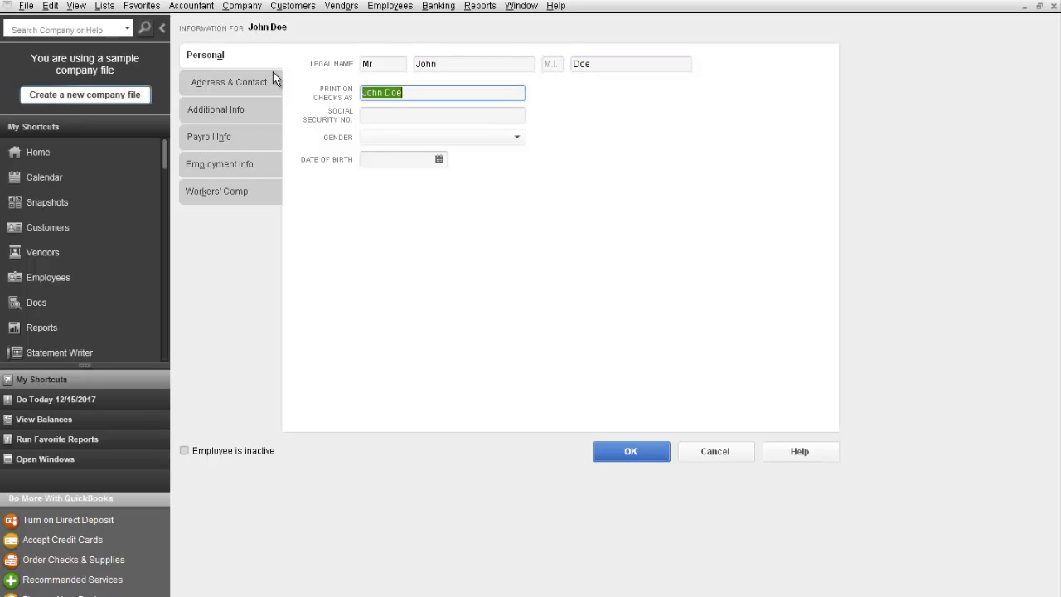
pyautogui.click(380, 116)
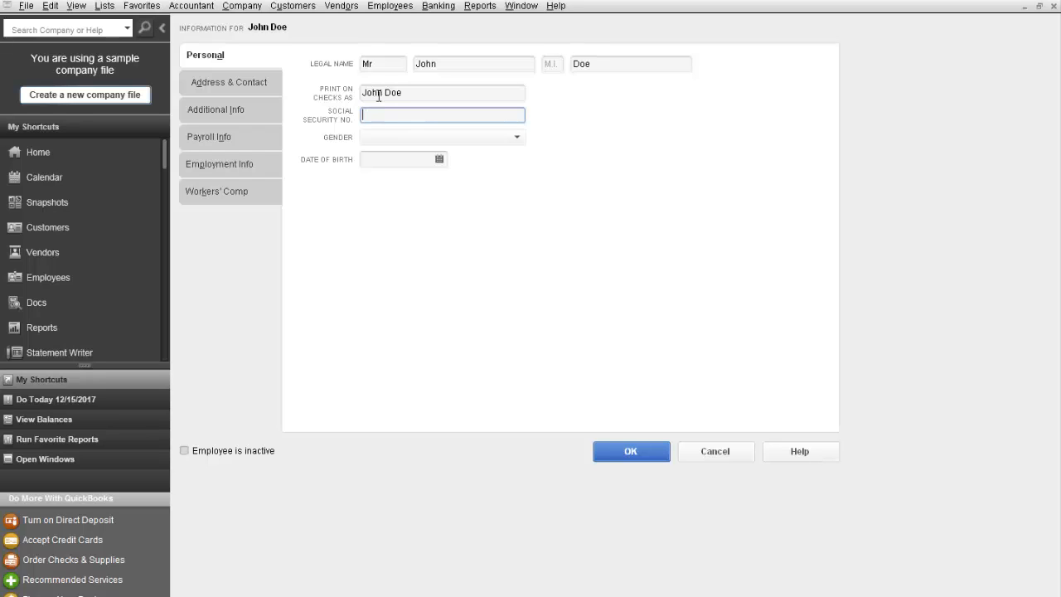
pyautogui.click(381, 93)
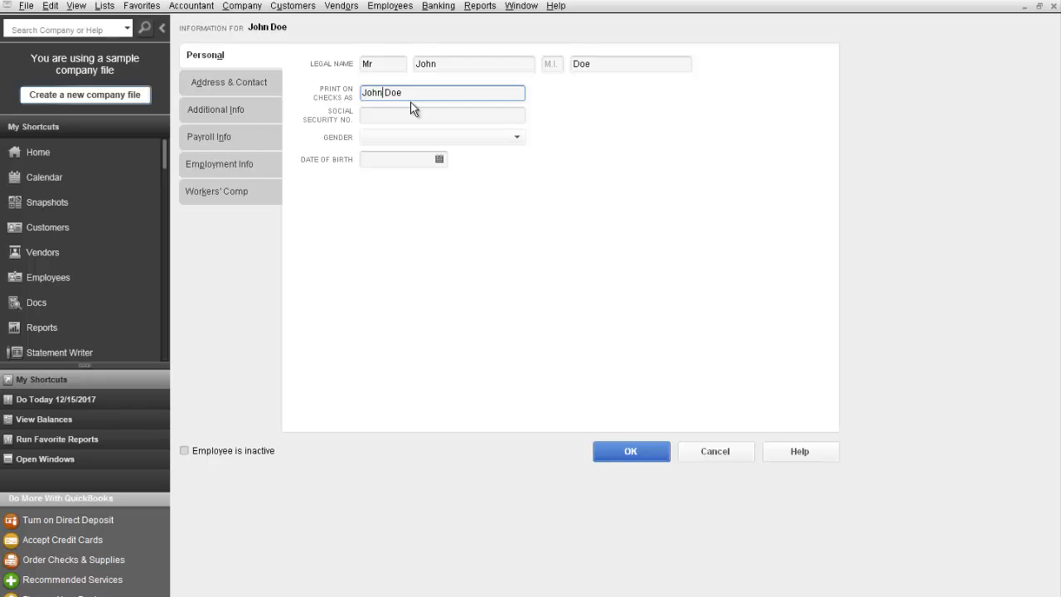
pyautogui.write('nathan')
pyautogui.press('Left')
pyautogui.press('BackSpace')
# Enter the employee's social security number, gender Male and date of birth
pyautogui.click(417, 120)
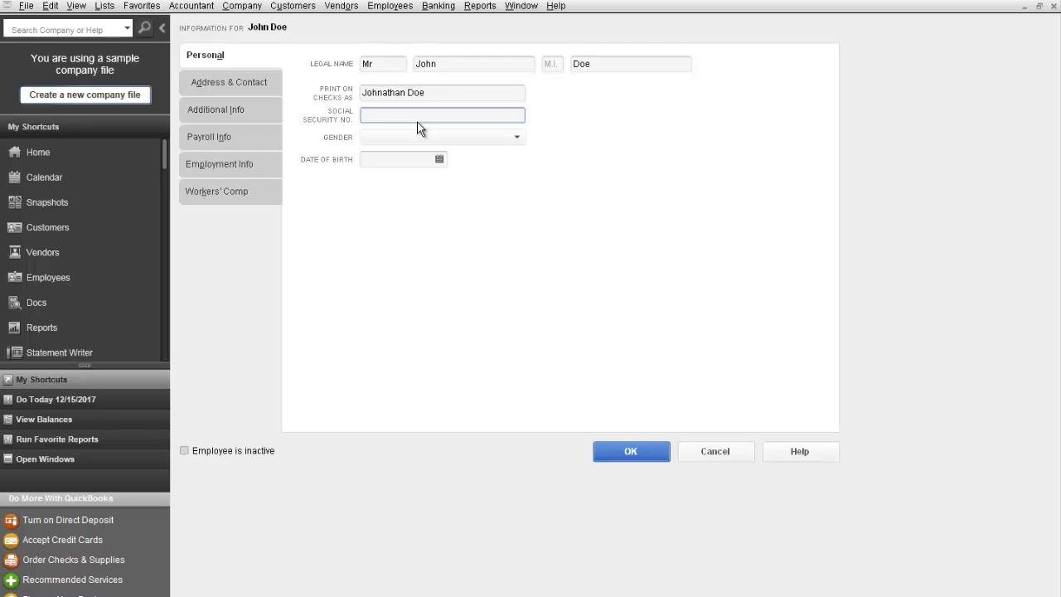
pyautogui.write('123-45-6')
pyautogui.write('888')
pyautogui.press('Tab')
pyautogui.press('m')
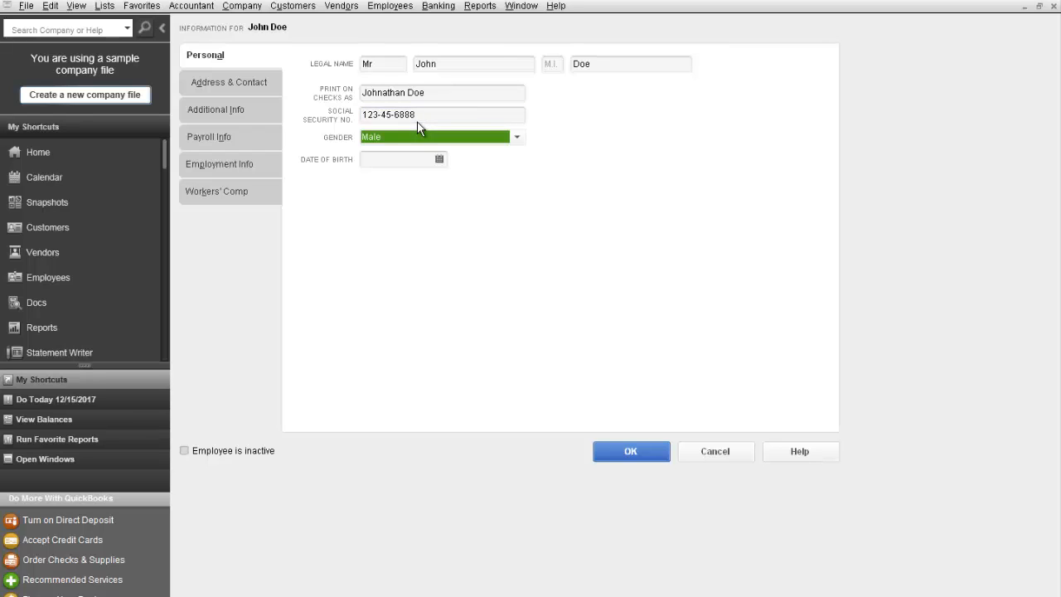
pyautogui.press('Tab')
pyautogui.write('08')
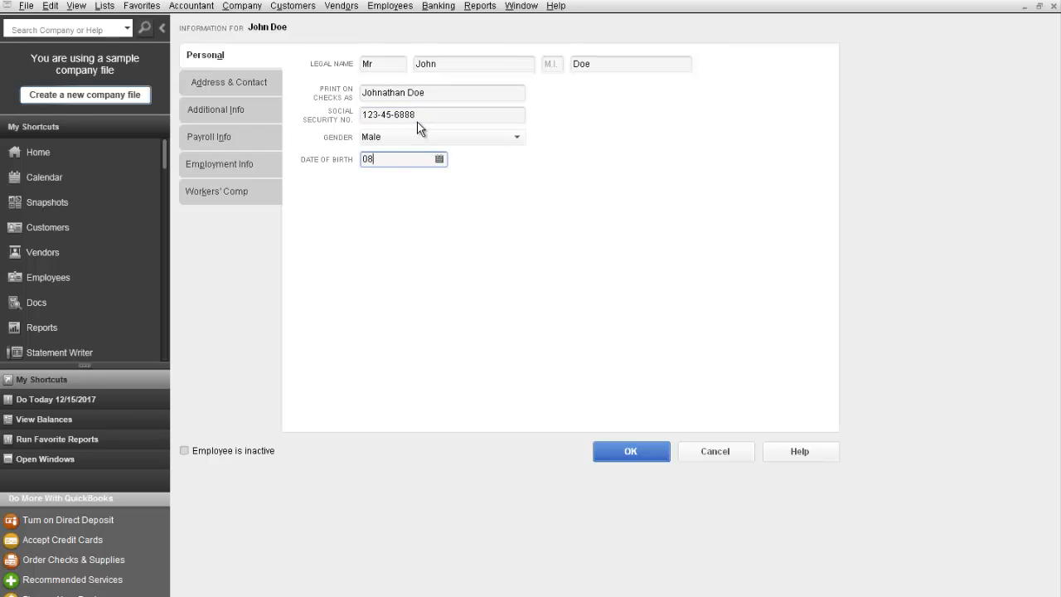
pyautogui.write('/17/1971')
pyautogui.press('Tab')
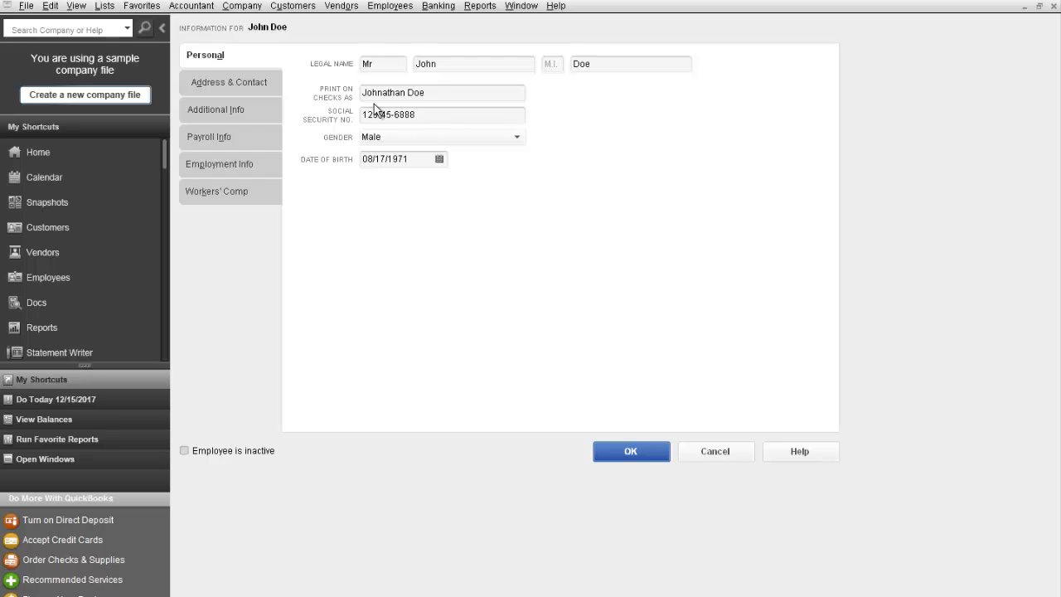
pyautogui.click(248, 85)
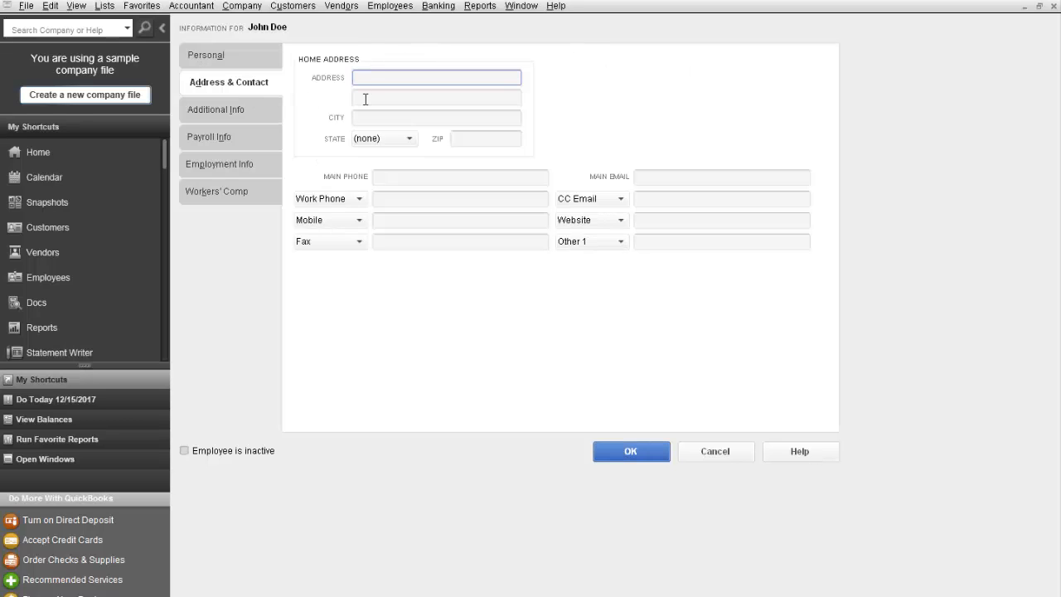
# Enter the employee's home street, city, state CA, ZIP code and main phone number
pyautogui.write('1423 miain st')
pyautogui.click(364, 99)
pyautogui.press('Tab')
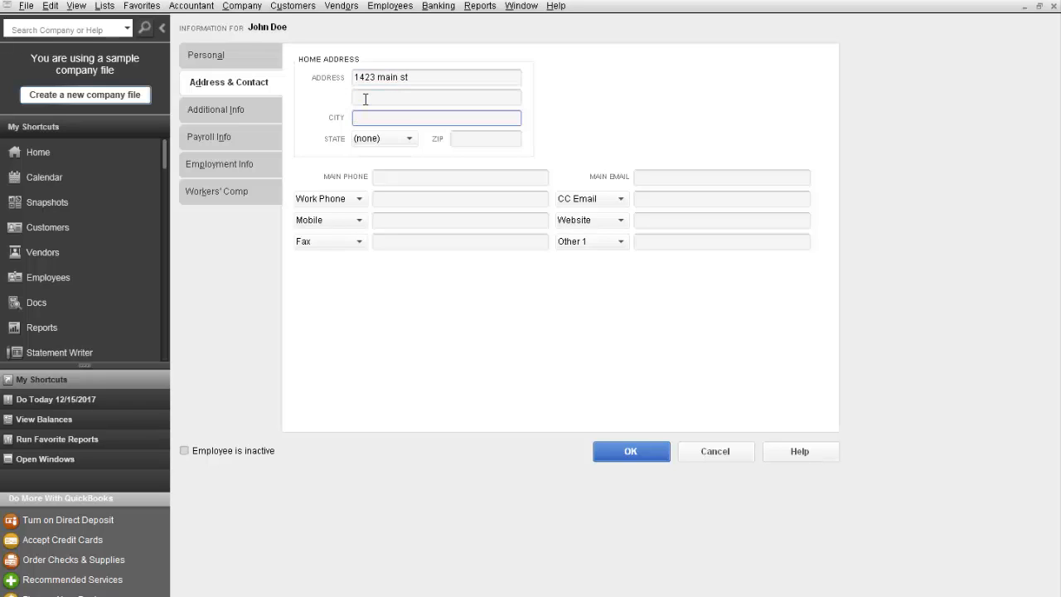
pyautogui.write('Middlefield')
pyautogui.press('Tab')
pyautogui.write('CA')
pyautogui.press('Tab')
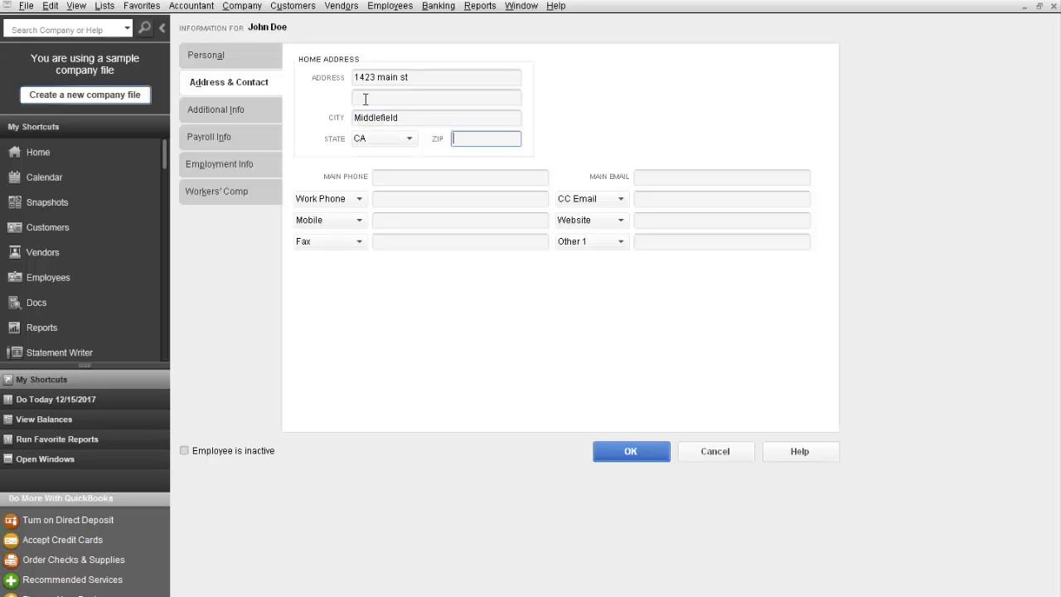
pyautogui.write('94471')
pyautogui.press('Tab')
pyautogui.write('8')
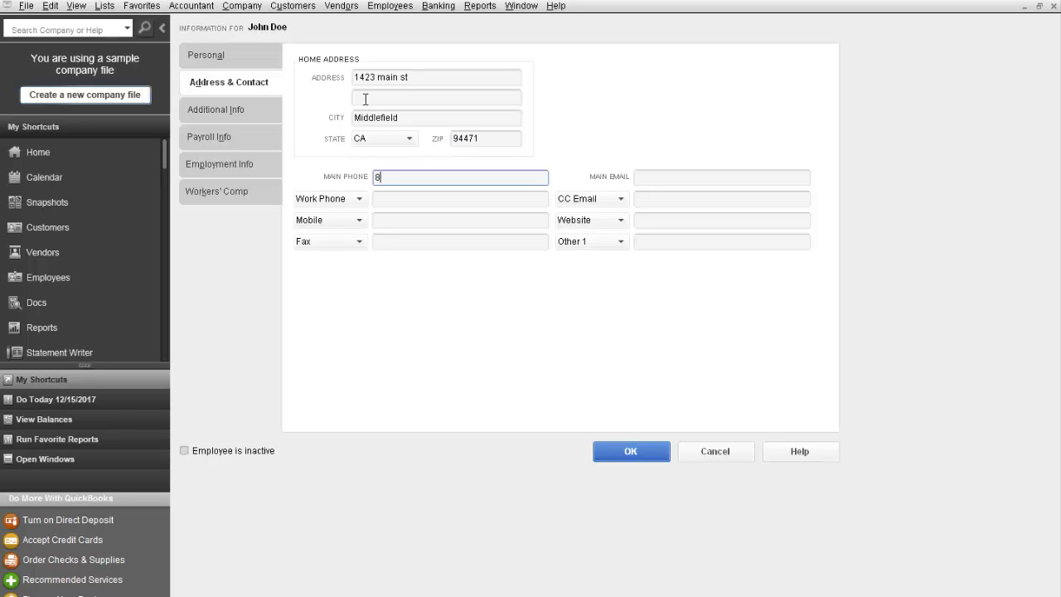
pyautogui.press('BackSpace')
pyautogui.write('816.555.1234')
# Set the employee's billing rate level to Associate under Additional Info
pyautogui.click(228, 104)
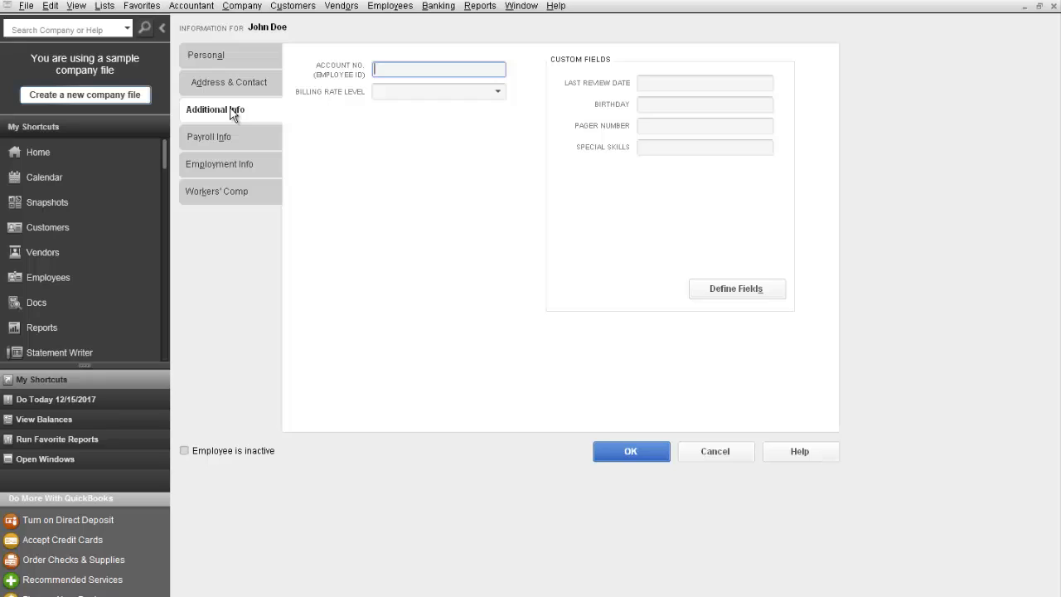
pyautogui.click(497, 93)
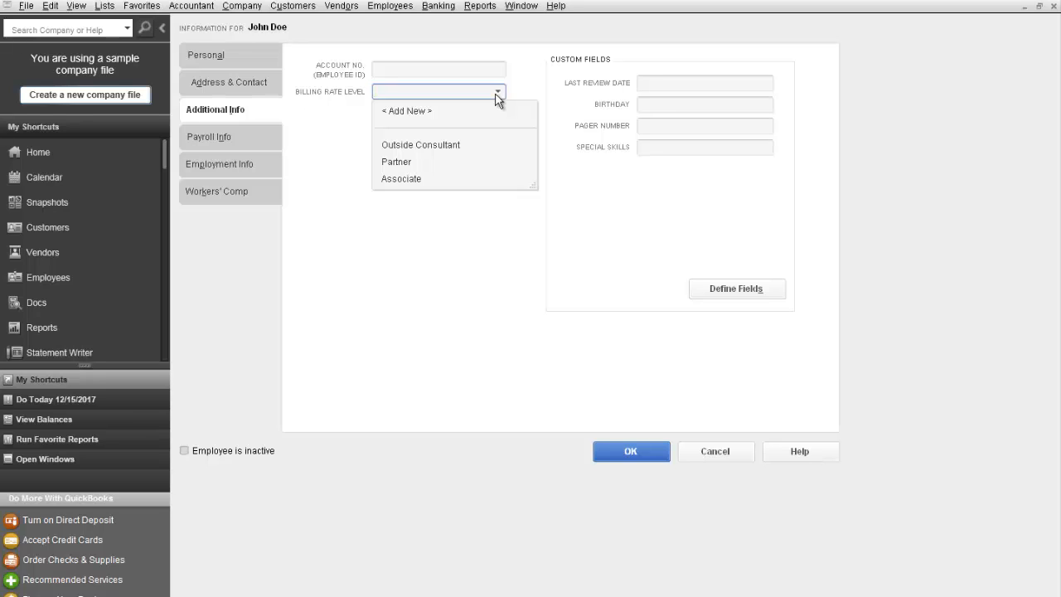
pyautogui.click(409, 175)
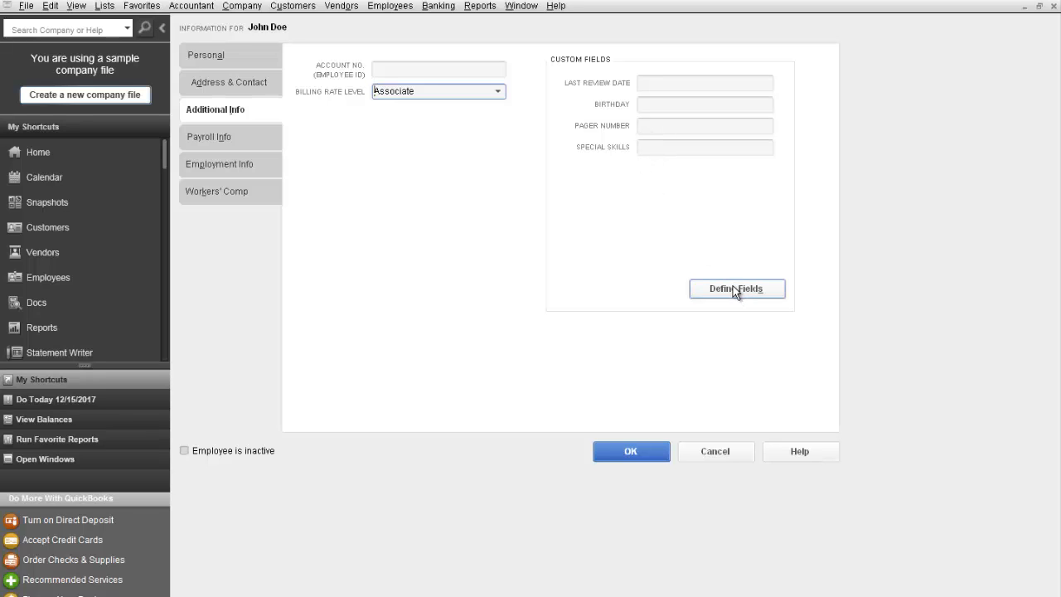
pyautogui.click(224, 135)
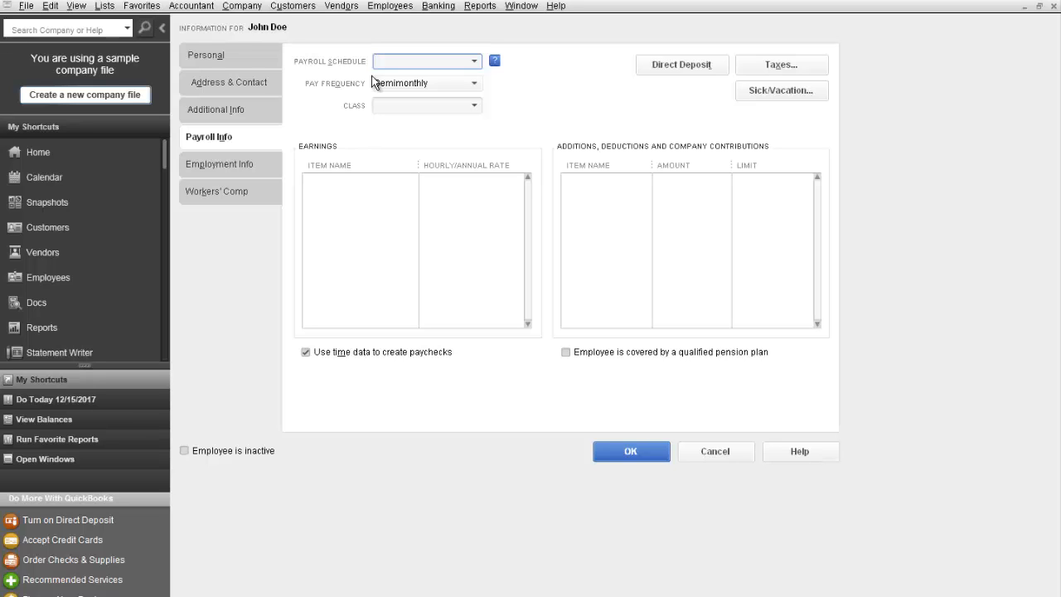
# Keep Semimonthly pay frequency with no payroll schedule or class assigned
pyautogui.click(473, 64)
pyautogui.click(564, 73)
pyautogui.click(473, 86)
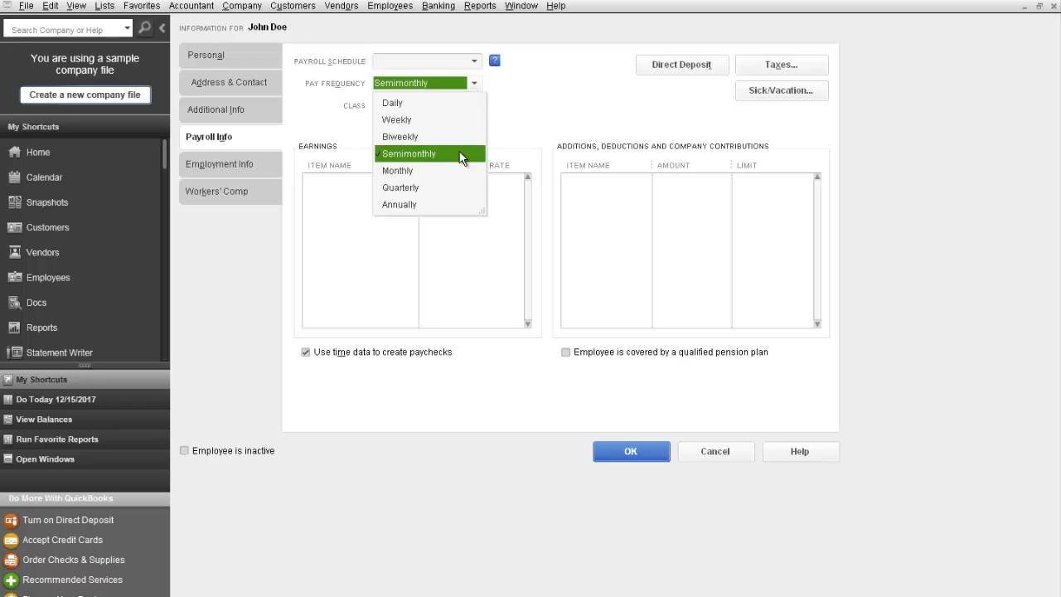
pyautogui.click(512, 107)
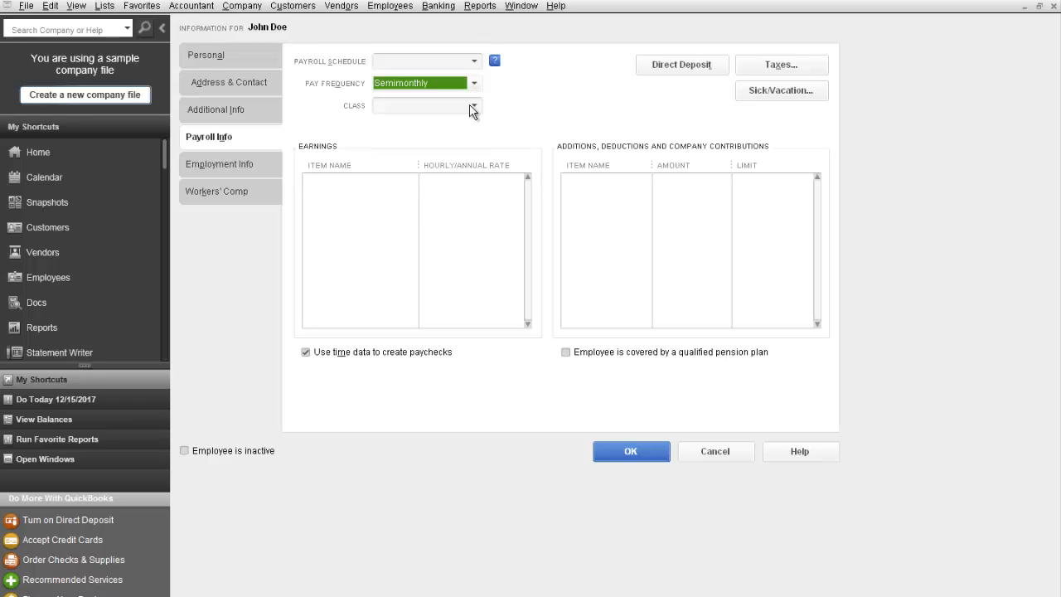
pyautogui.click(473, 109)
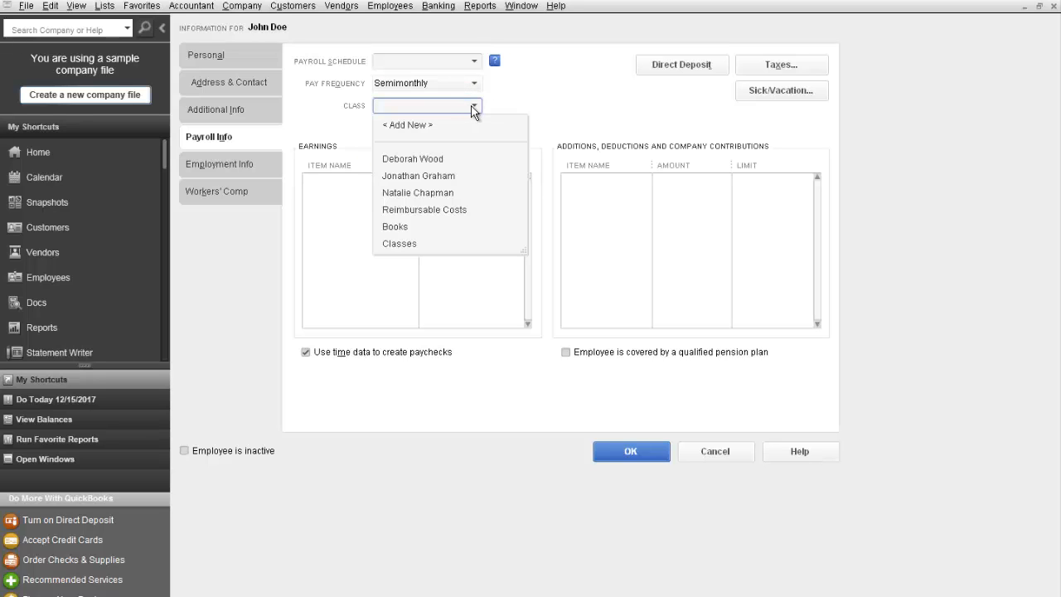
pyautogui.click(556, 97)
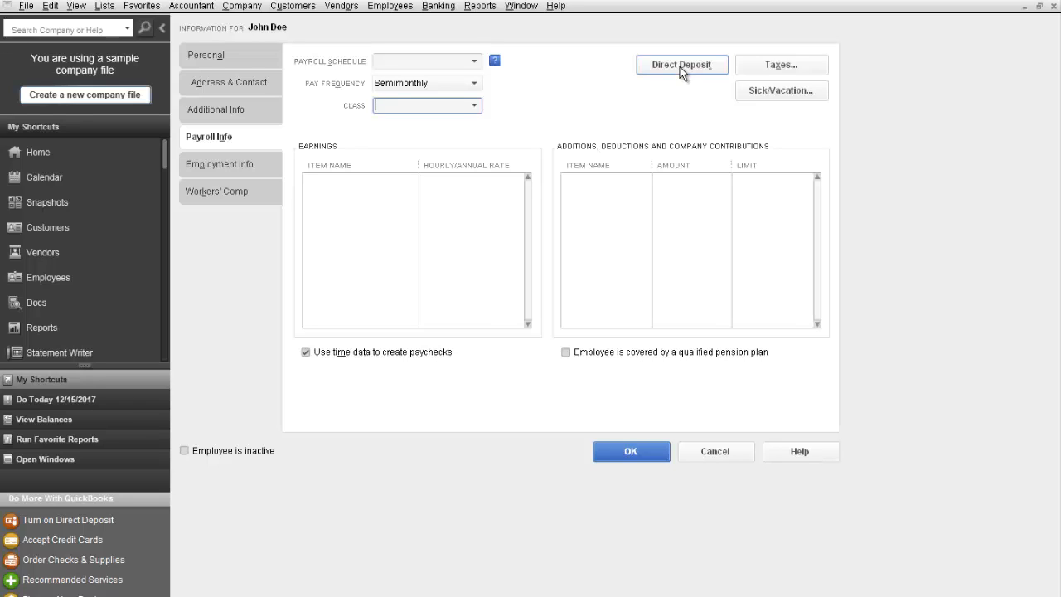
pyautogui.click(763, 65)
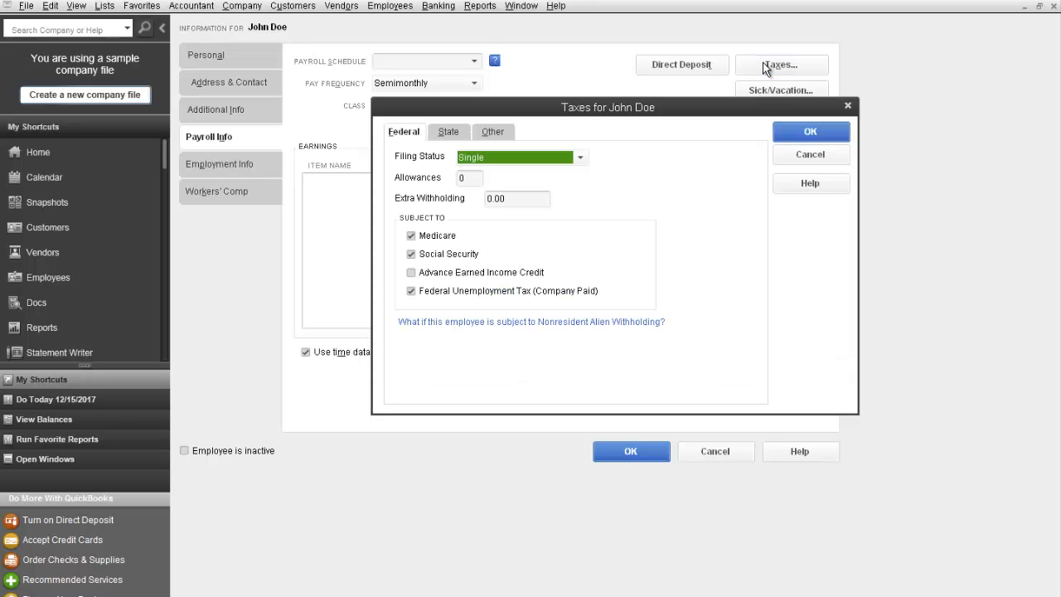
# Give the employee 1 federal withholding allowance with Single filing status
pyautogui.click(466, 177)
pyautogui.write('1')
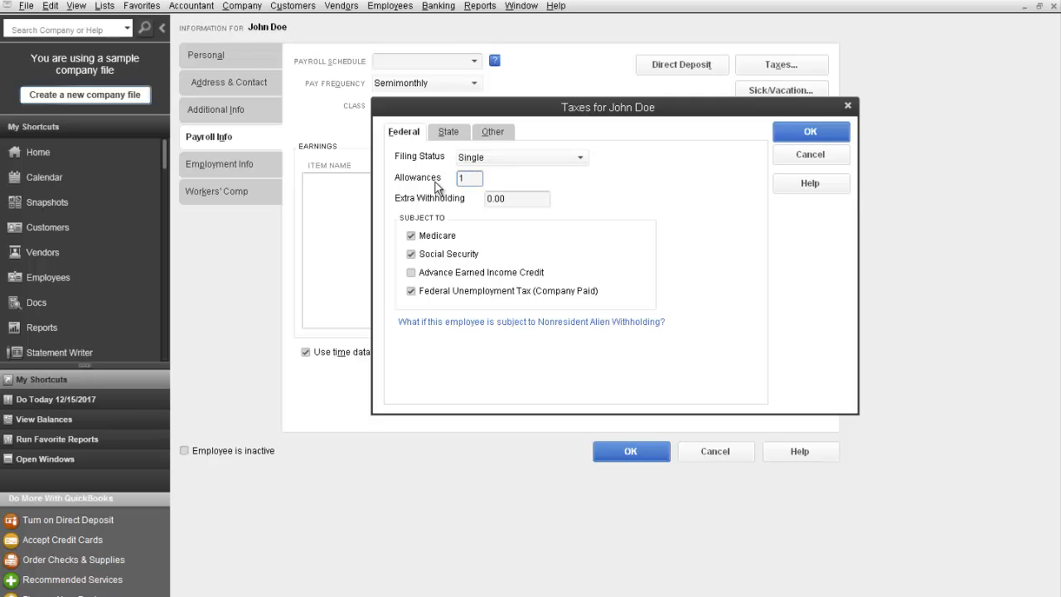
pyautogui.press('Tab')
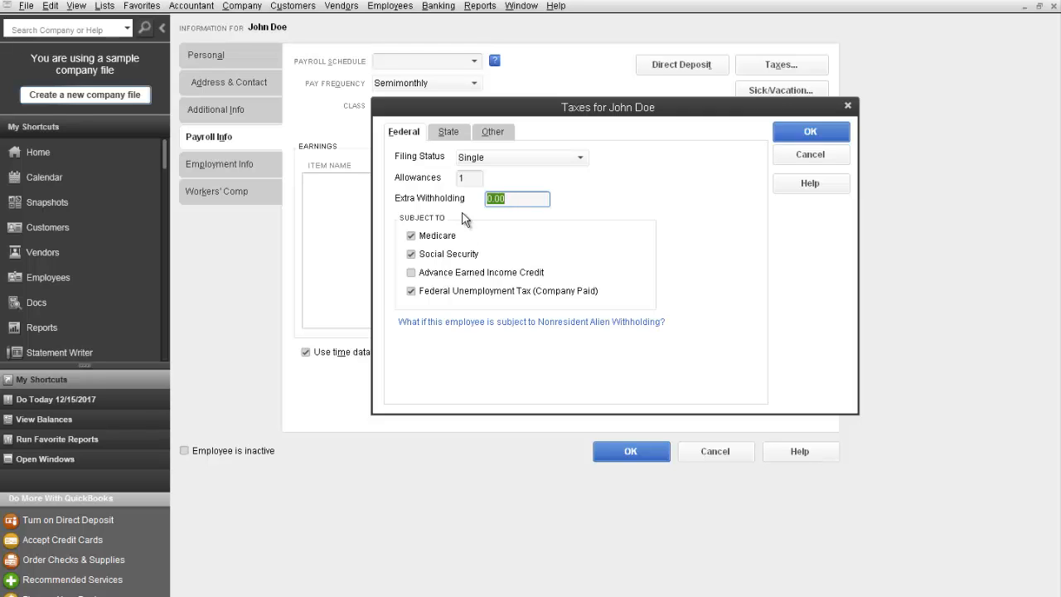
pyautogui.click(448, 133)
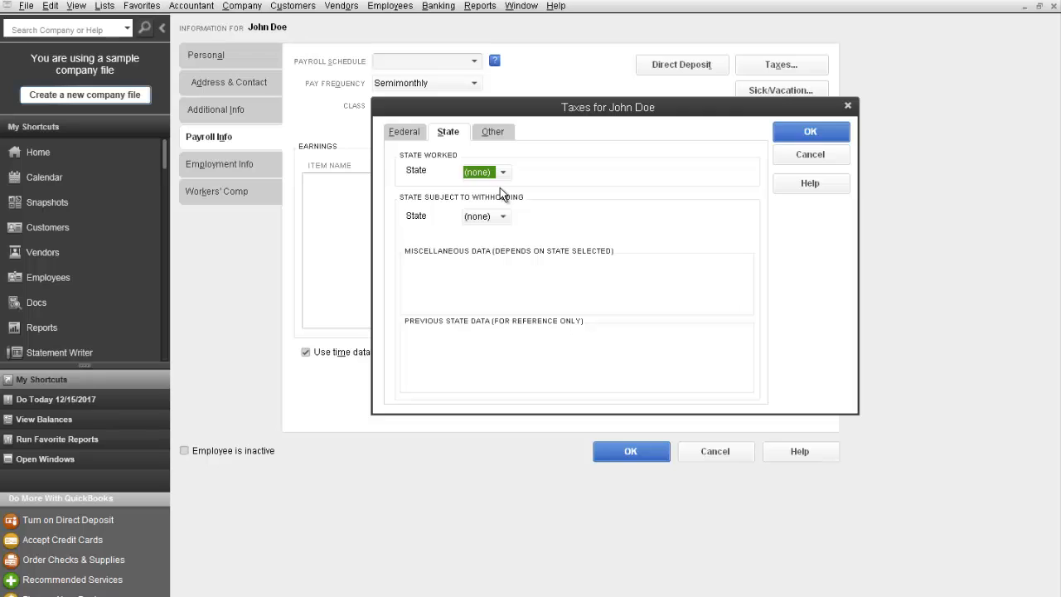
# Set CA as both state worked and withholding state, with 1 state allowance
pyautogui.write('CA')
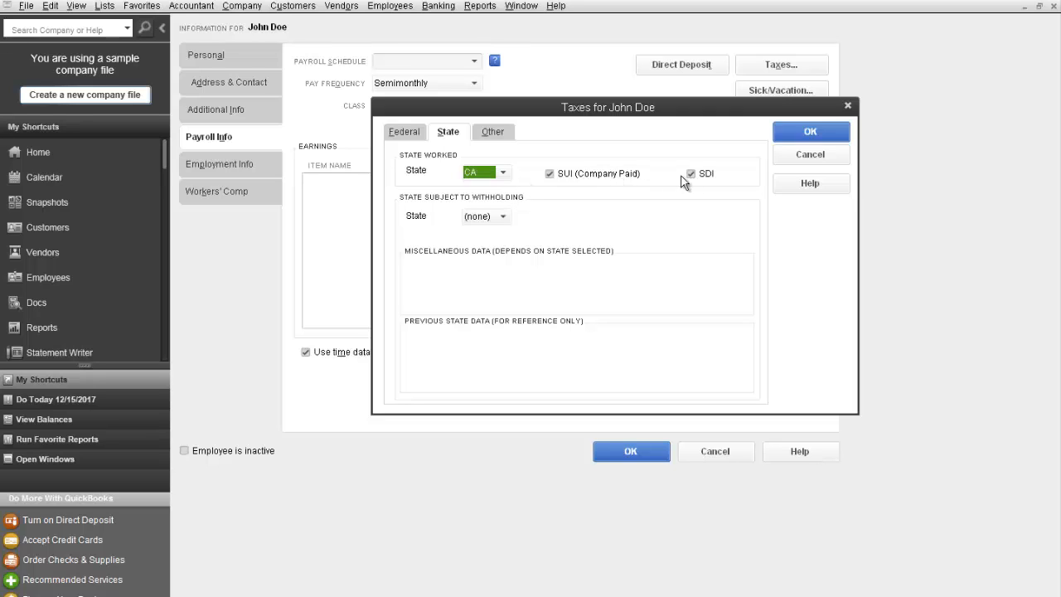
pyautogui.click(503, 216)
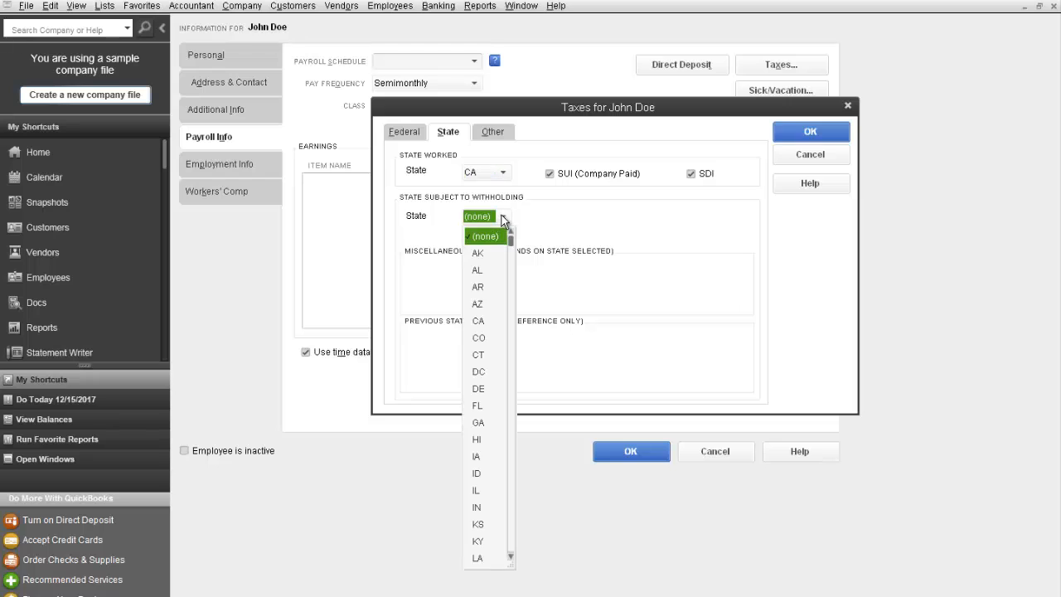
pyautogui.click(543, 206)
pyautogui.press('c')
pyautogui.press('Tab')
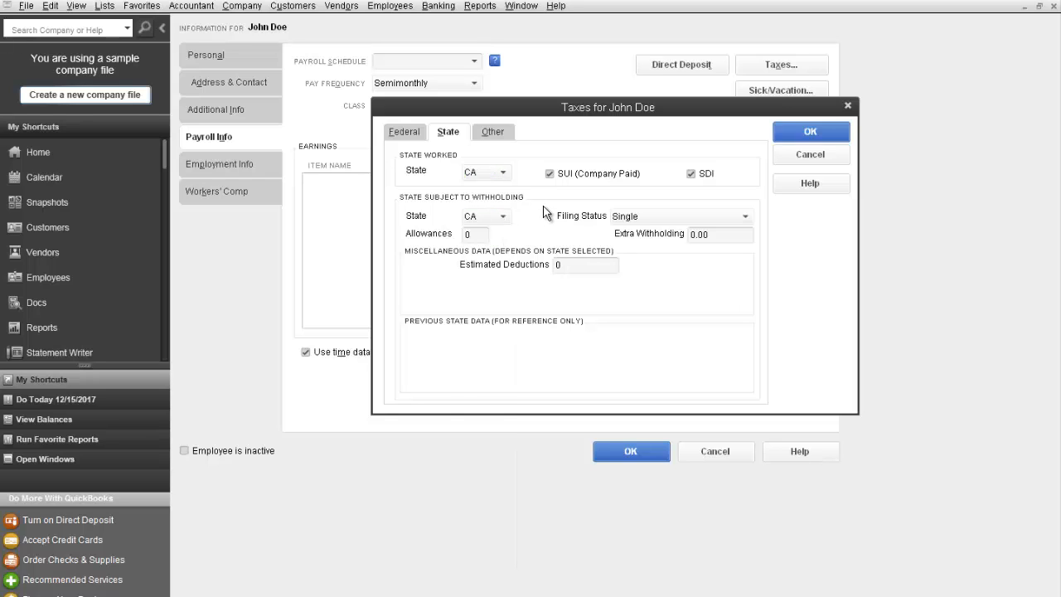
pyautogui.click(481, 234)
pyautogui.press('BackSpace')
pyautogui.write('1')
pyautogui.press('Tab')
# Add CA - Employment Training Tax as an other tax, review state and federal settings, and accept
pyautogui.click(500, 138)
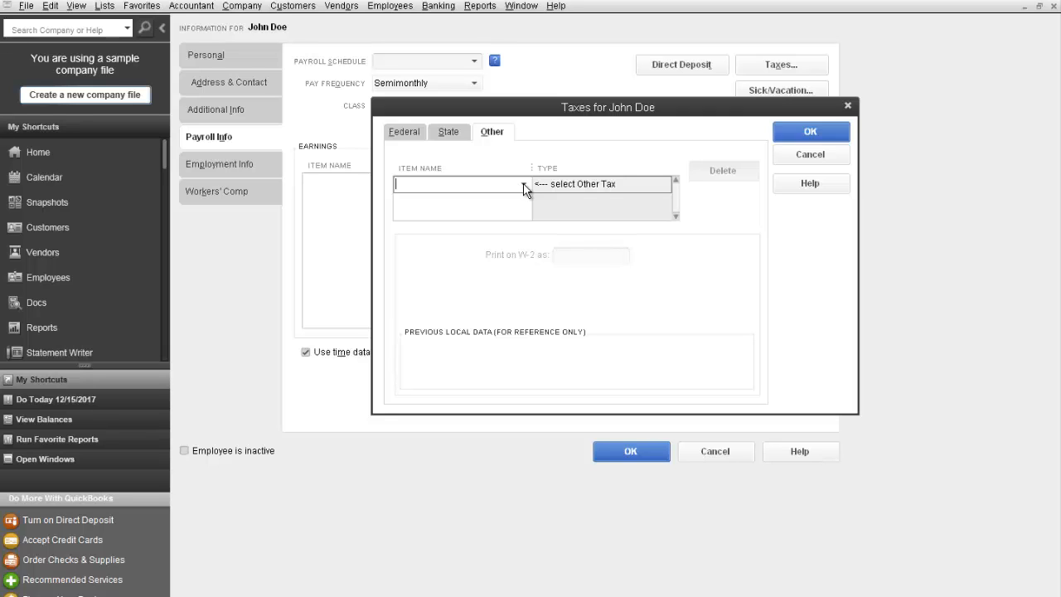
pyautogui.click(524, 184)
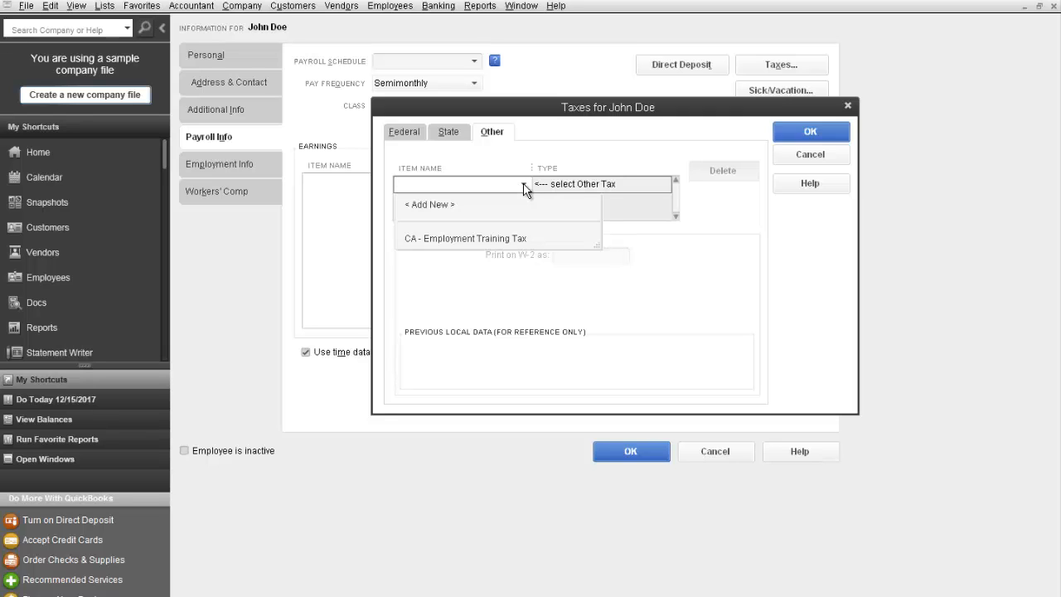
pyautogui.click(498, 238)
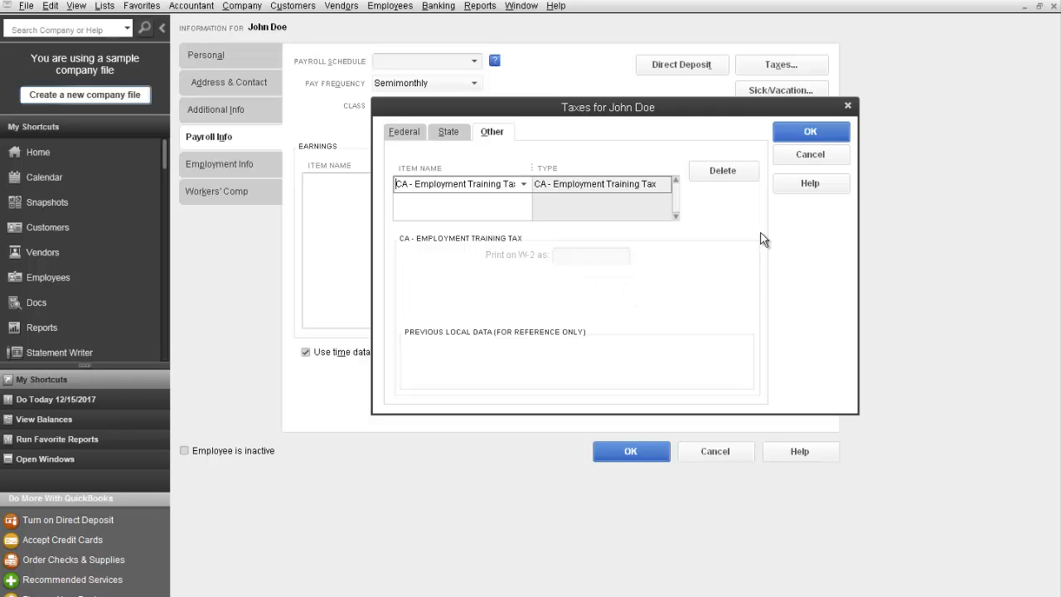
pyautogui.click(448, 134)
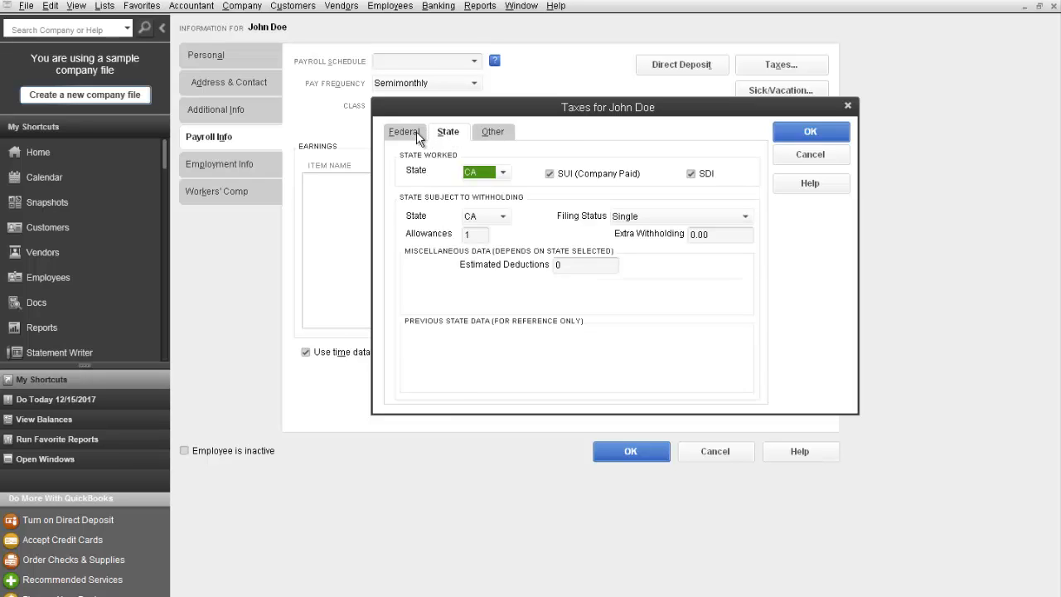
pyautogui.click(418, 133)
pyautogui.click(796, 134)
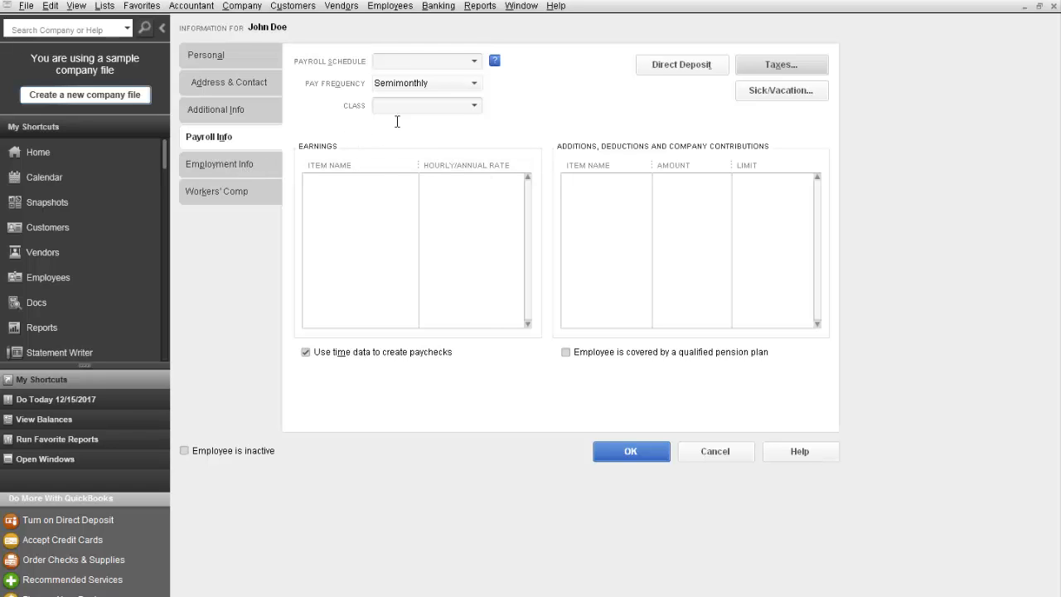
# Confirm employment info with hire date 12/15/2017 and employment type Regular
pyautogui.click(234, 166)
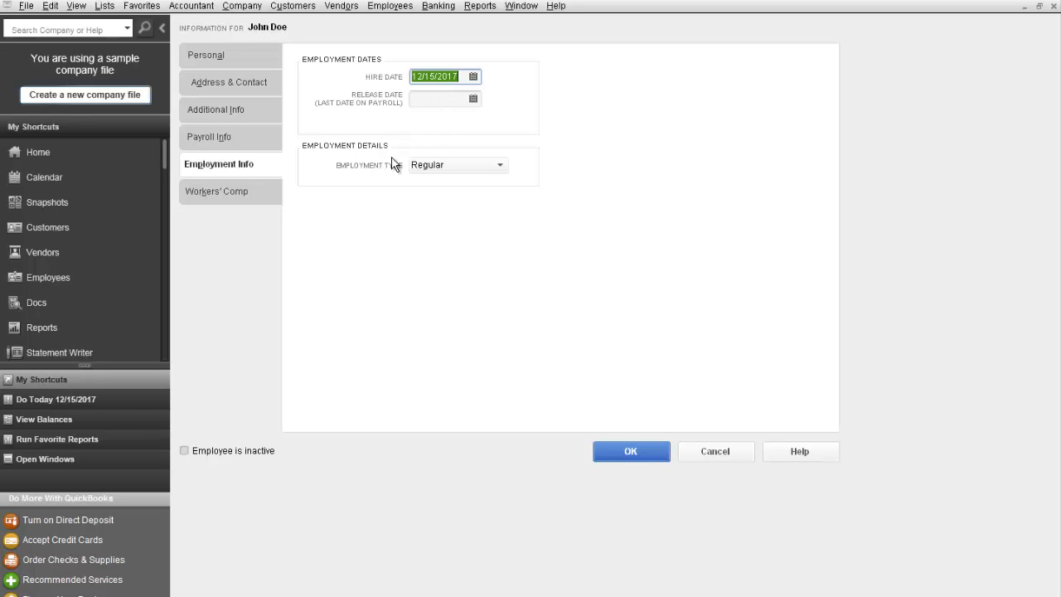
pyautogui.click(459, 166)
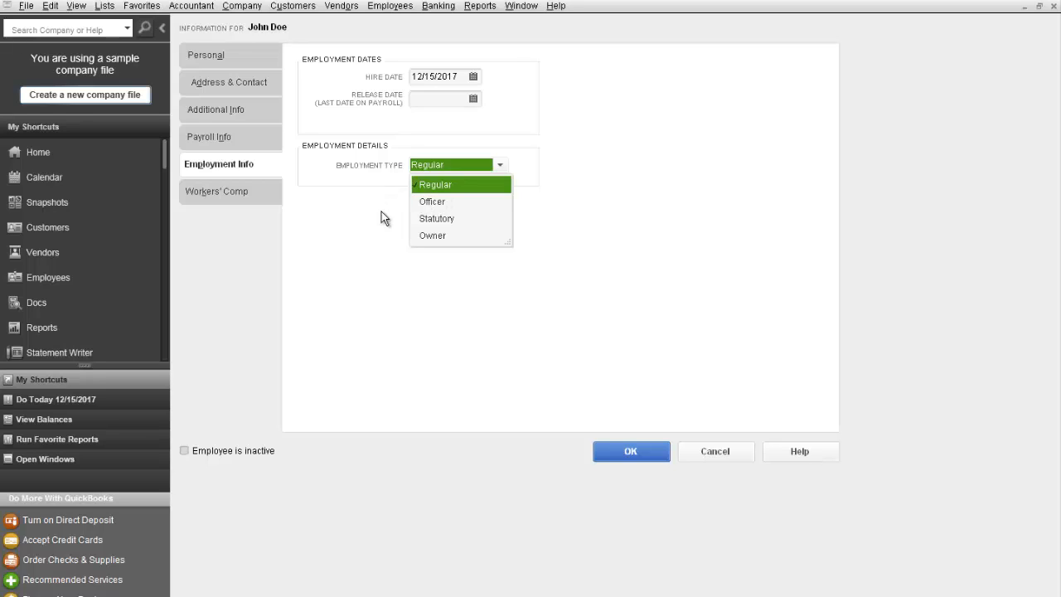
pyautogui.click(302, 198)
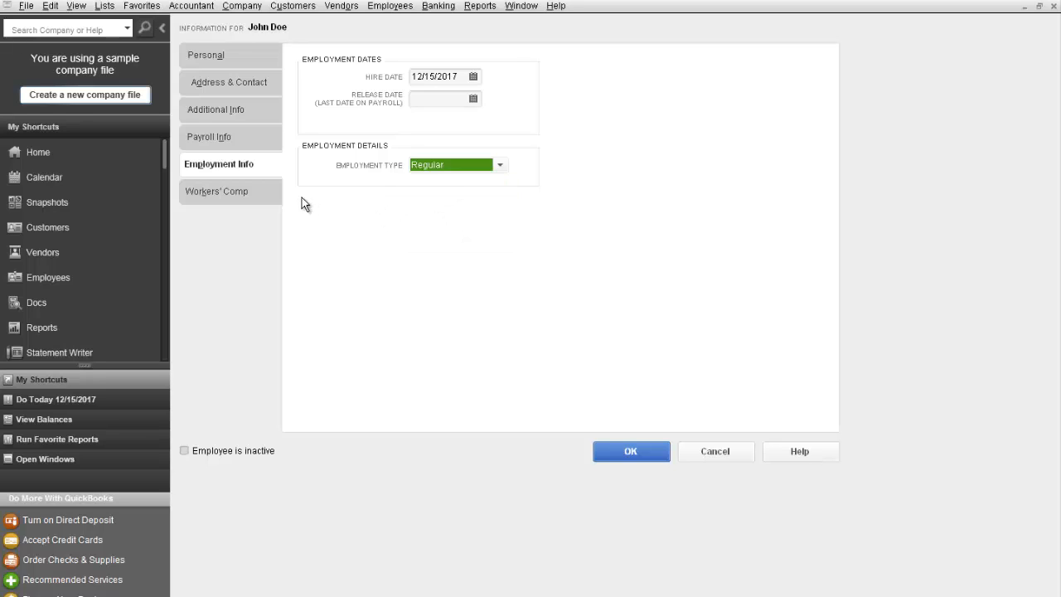
pyautogui.click(252, 195)
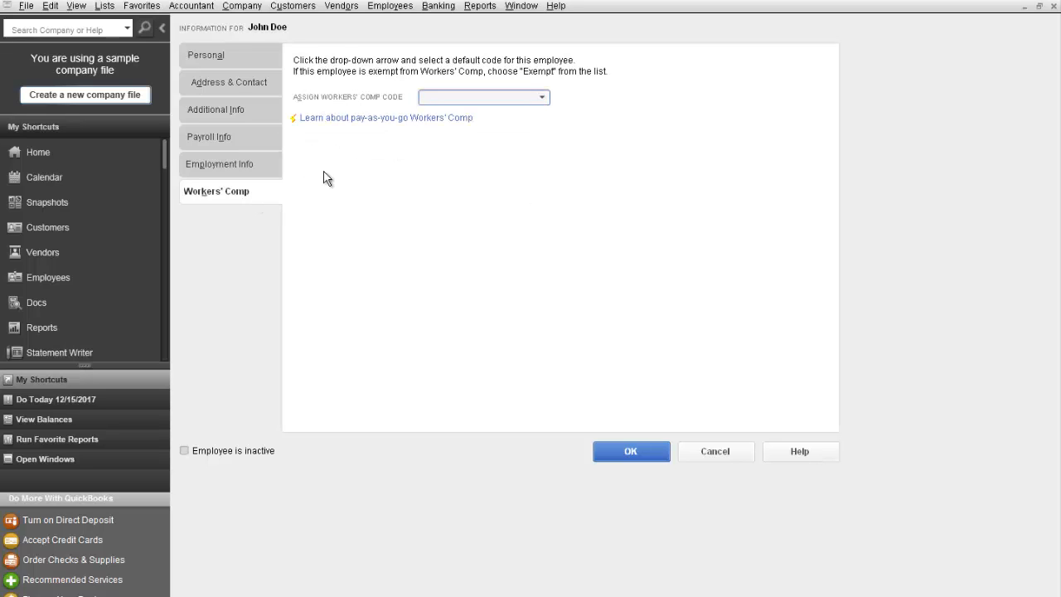
# Leave the workers' comp code blank and return to the Personal details for review
pyautogui.click(547, 99)
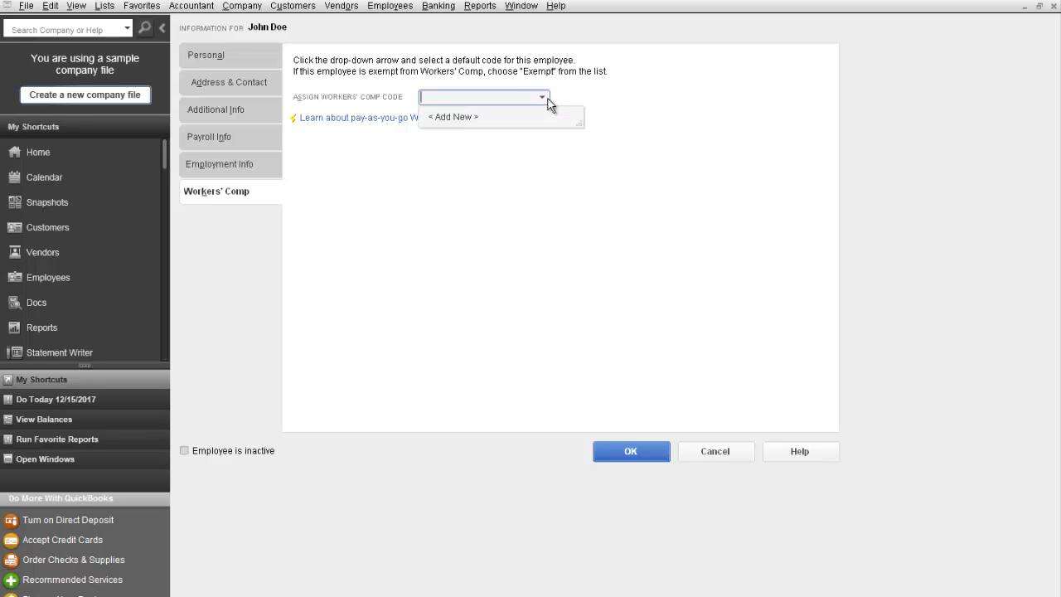
pyautogui.click(639, 119)
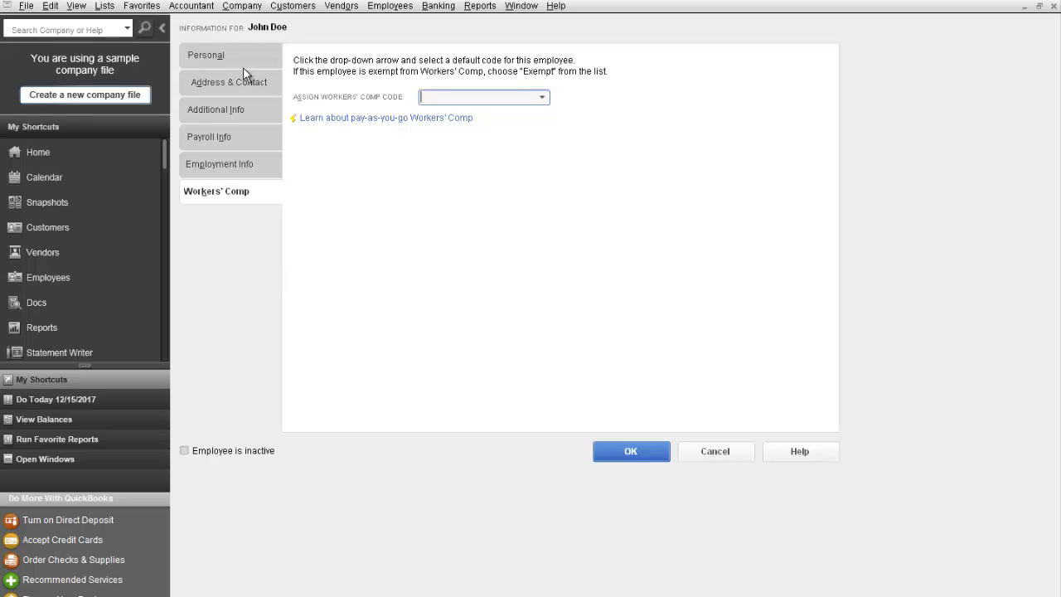
pyautogui.click(220, 56)
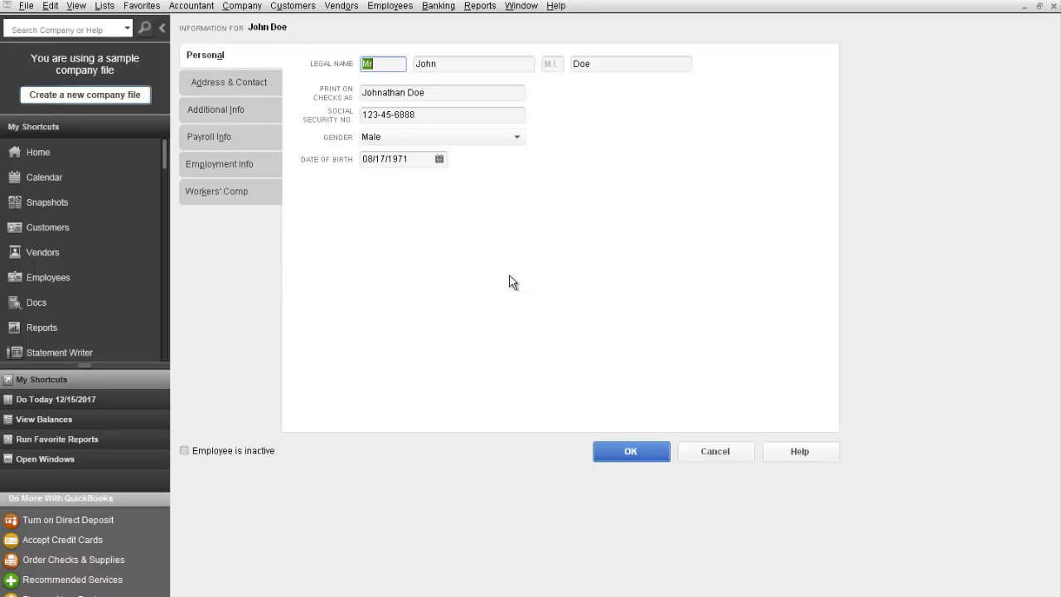